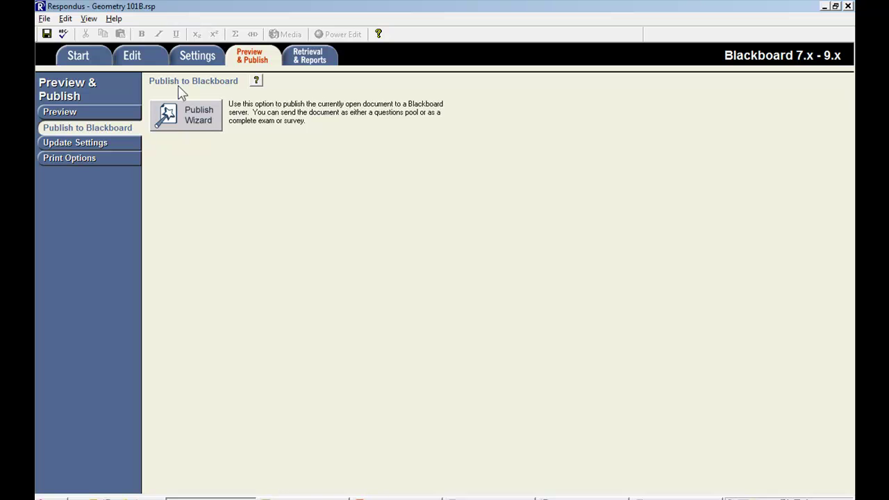
# - Open manual entry for a new Blackboard server in the Publish Wizard, then log in to the Respondus admin area
pyautogui.click(191, 134)
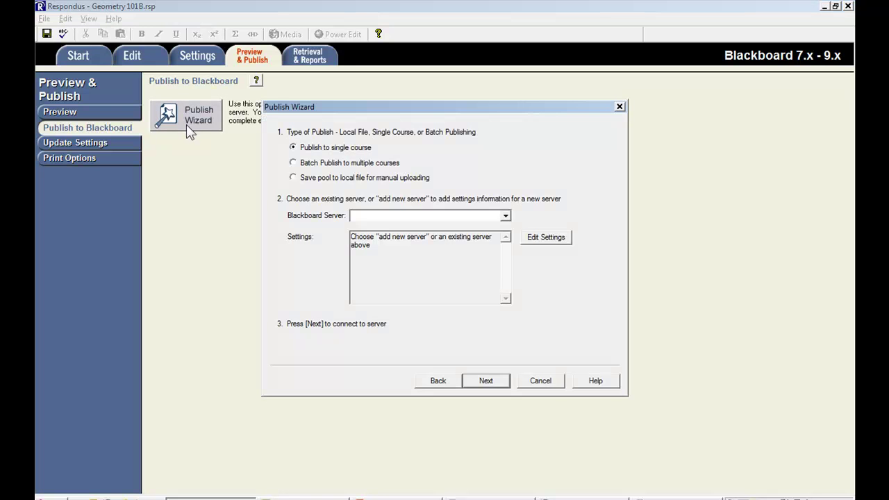
pyautogui.click(366, 217)
pyautogui.click(370, 228)
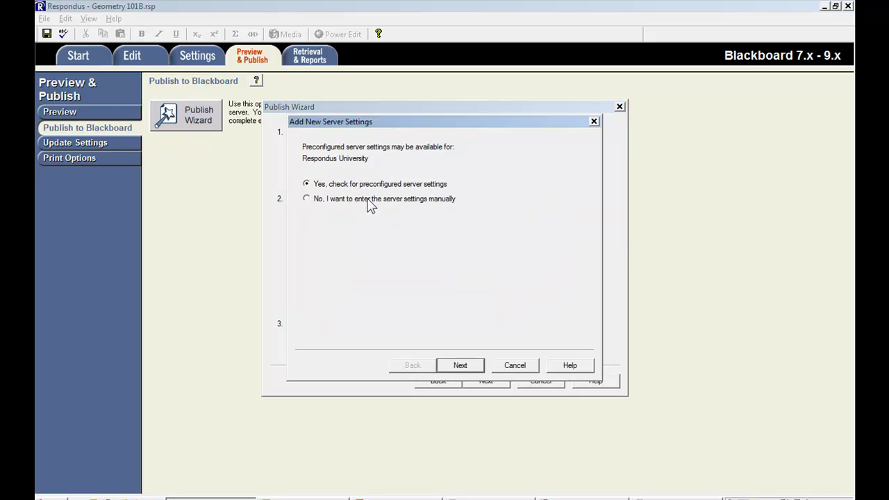
pyautogui.click(340, 202)
pyautogui.click(461, 366)
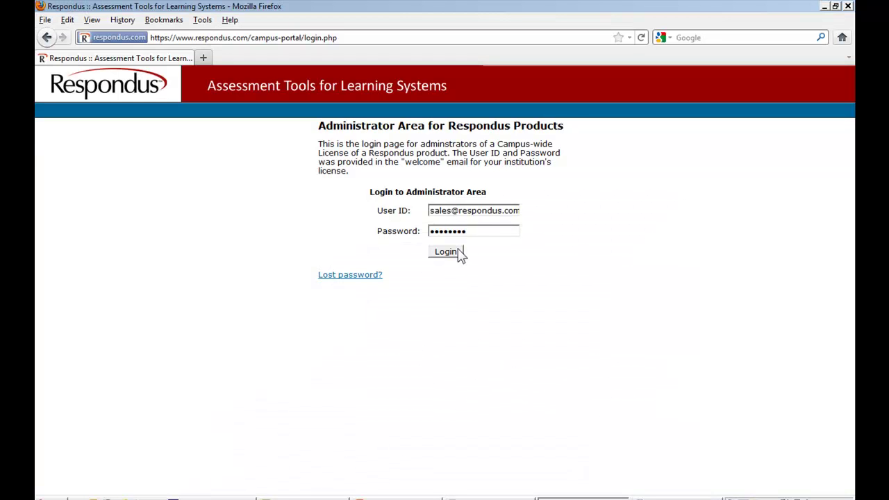
pyautogui.click(459, 253)
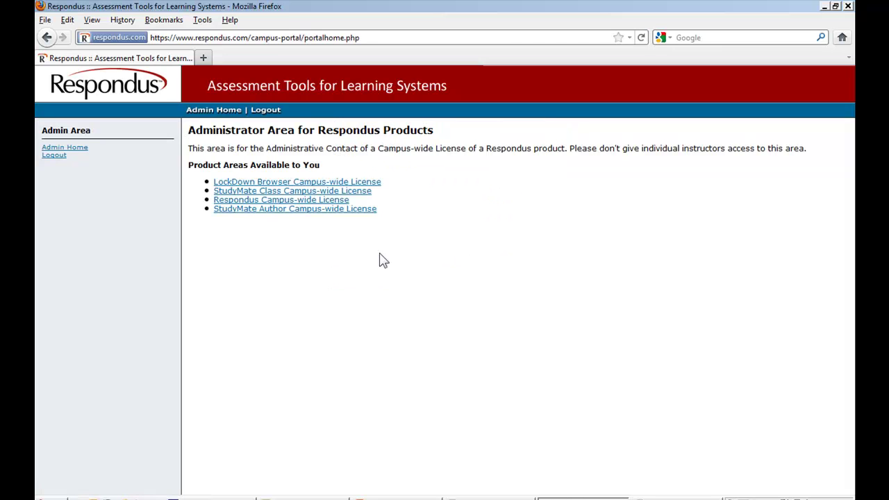
# - Go to Respondus Campus-wide License, then Setup for Preconfigured Server Settings, and begin Create New Server Profile
pyautogui.click(234, 202)
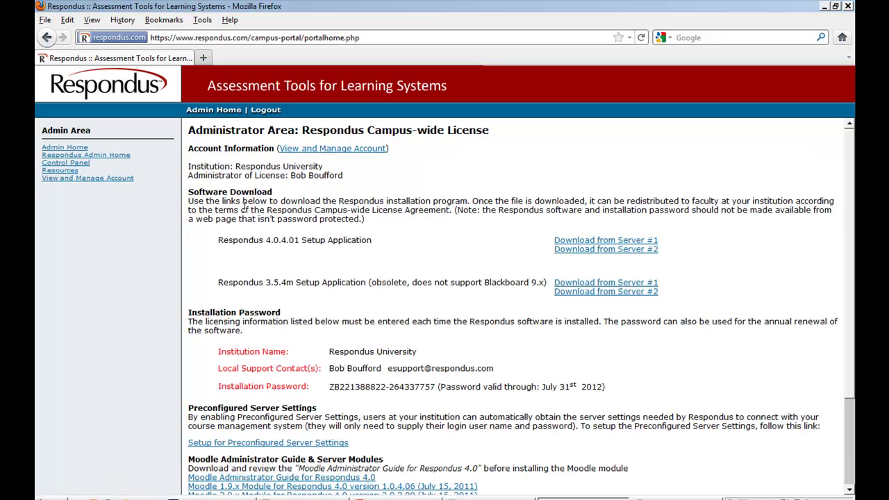
pyautogui.scroll(-3, 233, 202)
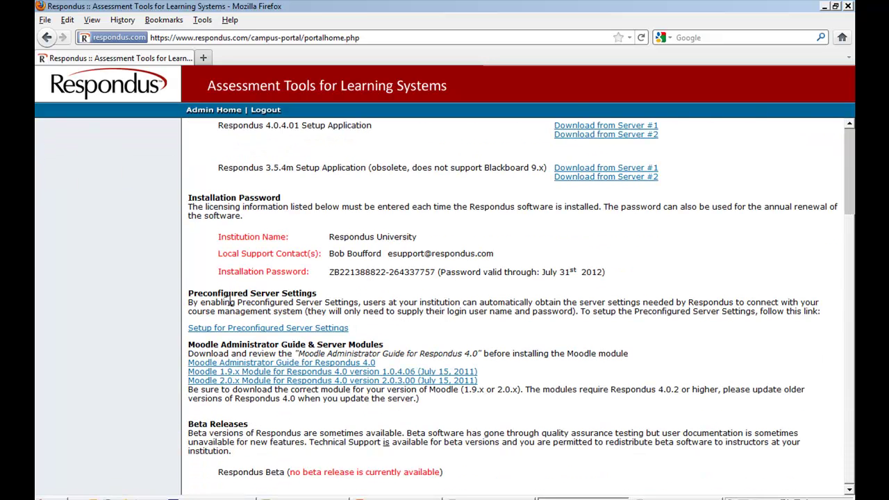
pyautogui.click(212, 328)
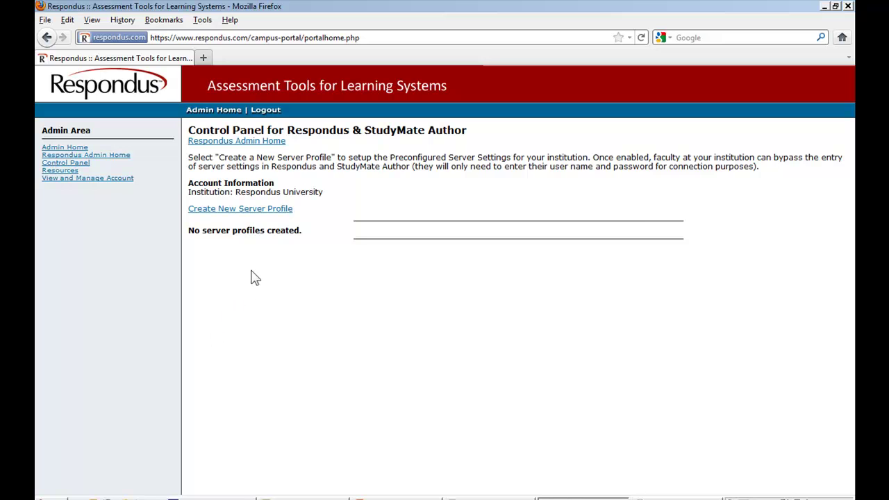
pyautogui.click(255, 209)
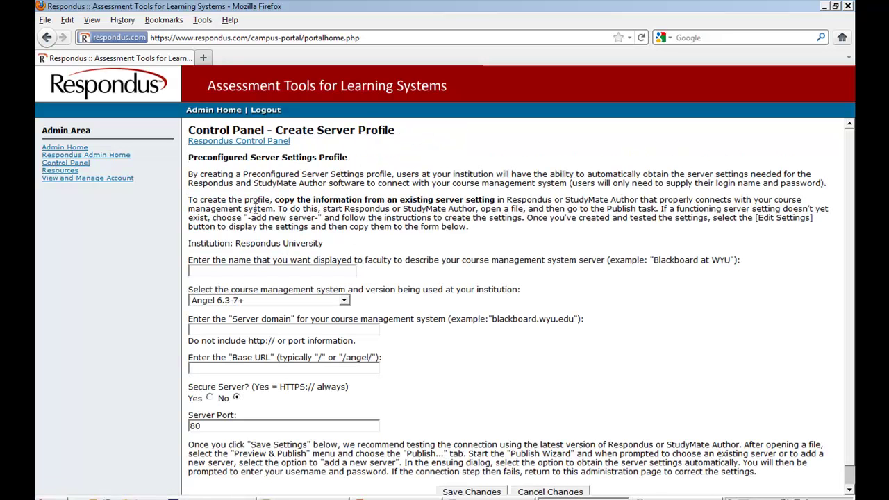
# - Name the profile Blackboard and choose Blackboard Learning System 7.3-9.x as the course management system
pyautogui.click(252, 272)
pyautogui.write('Blackboard')
pyautogui.hotkey('ctrl', 'a')
pyautogui.click(268, 300)
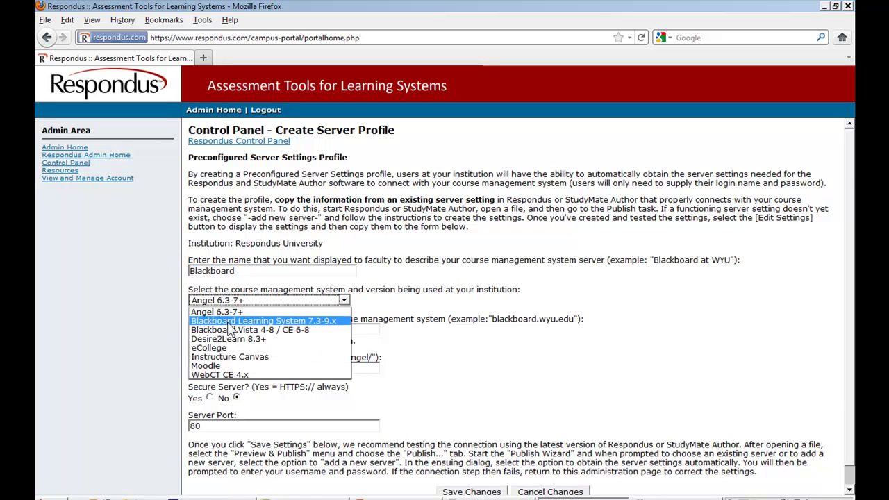
pyautogui.click(236, 321)
# - Fill server domain and Login URL with respondus.blackboard.com and save the profile
pyautogui.click(227, 331)
pyautogui.click(227, 330)
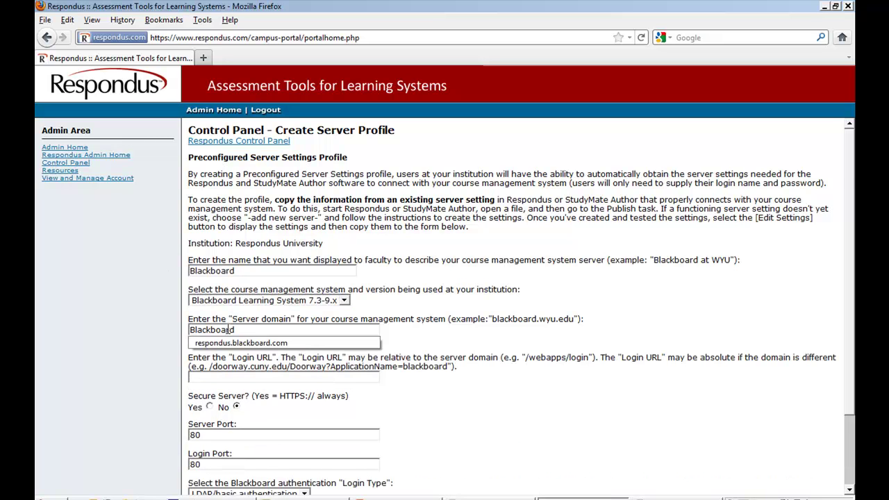
pyautogui.click(230, 341)
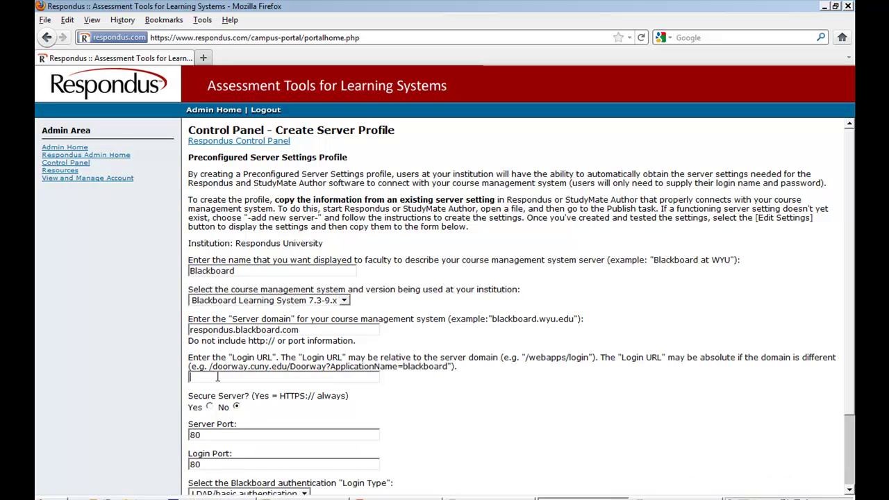
pyautogui.write('respondus.blackboard.com')
pyautogui.scroll(-2, 248, 425)
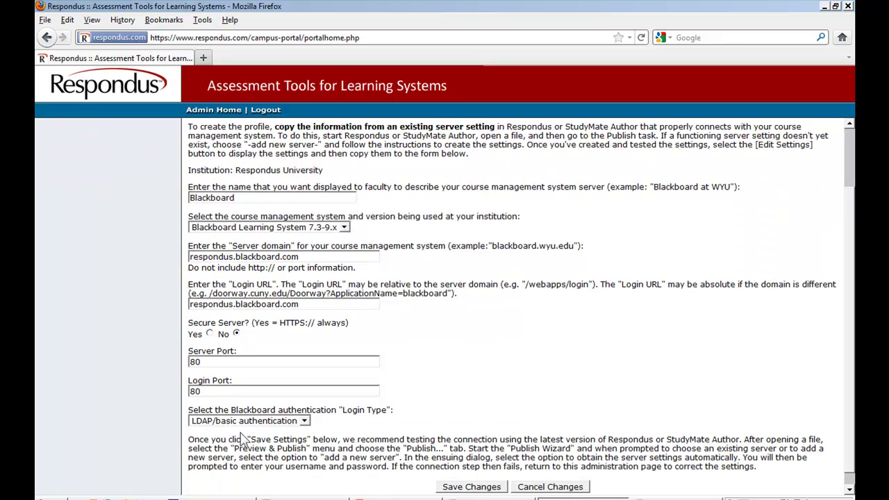
pyautogui.click(484, 488)
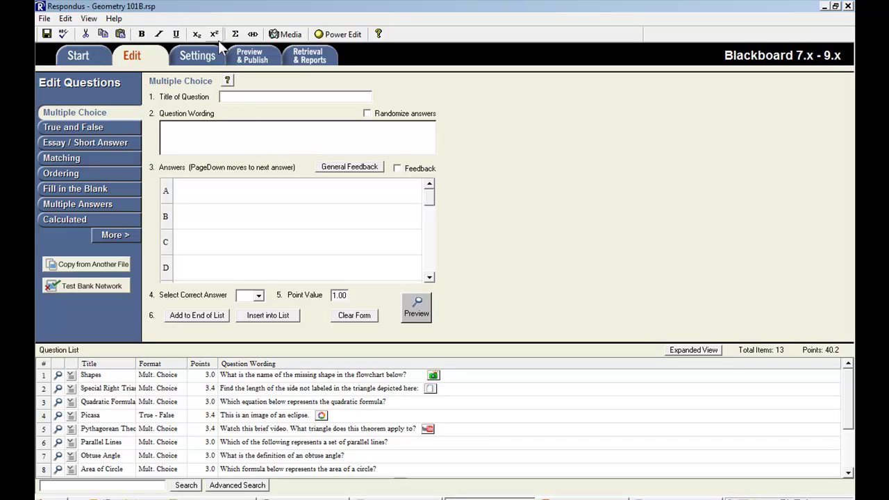
# - From the Preview & Publish tab, run the Publish Wizard and pick '- add new server -' for Blackboard
pyautogui.click(278, 61)
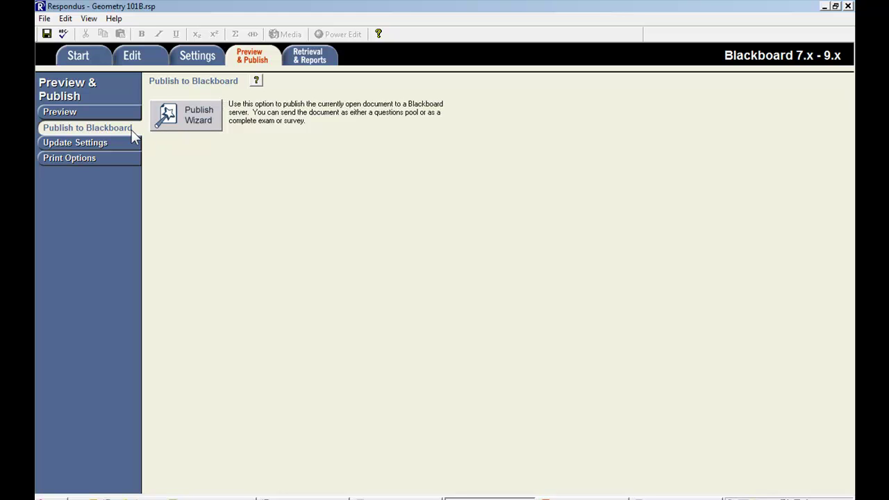
pyautogui.click(202, 124)
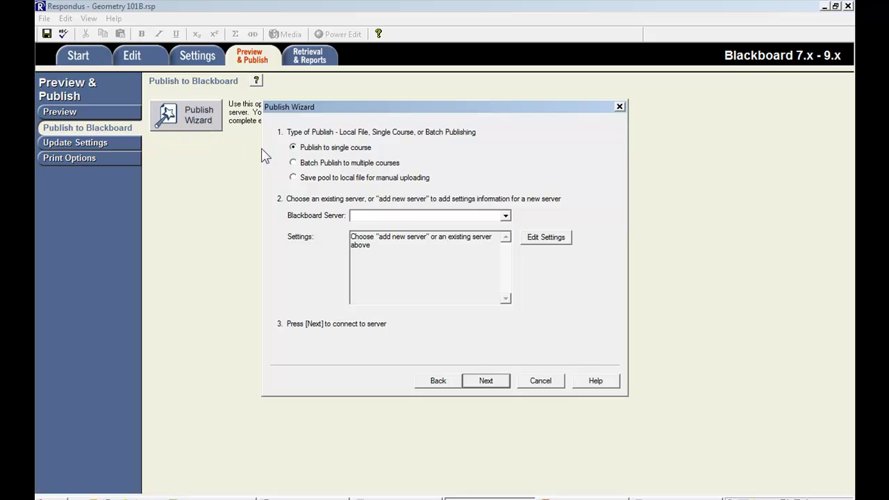
pyautogui.click(401, 217)
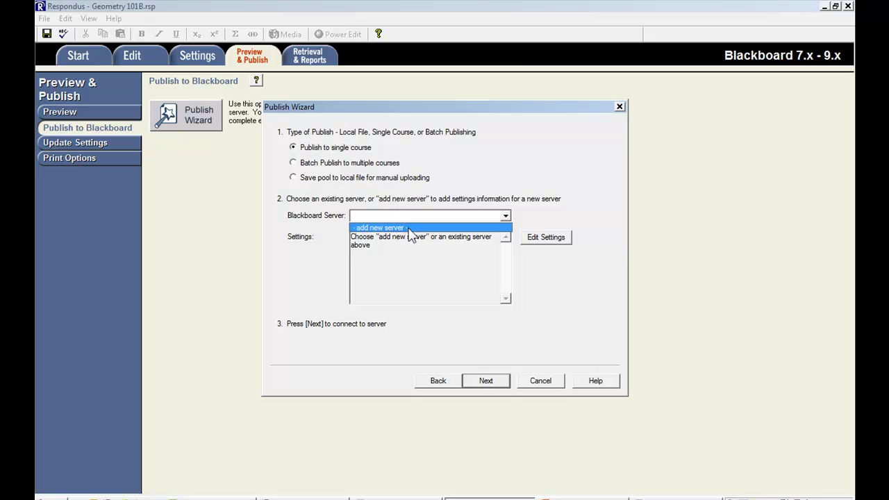
pyautogui.click(409, 228)
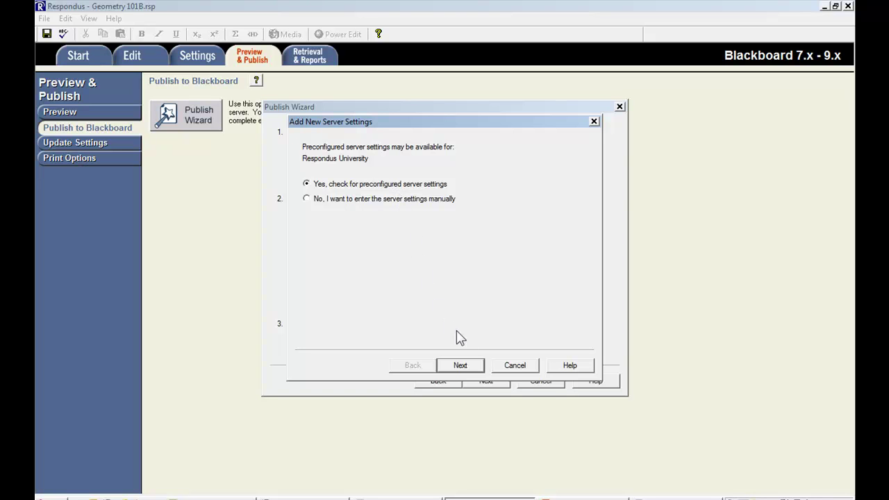
# - Download the preconfigured settings, name the server Blackboard, enter the instructor's user name and password, and save them
pyautogui.click(478, 365)
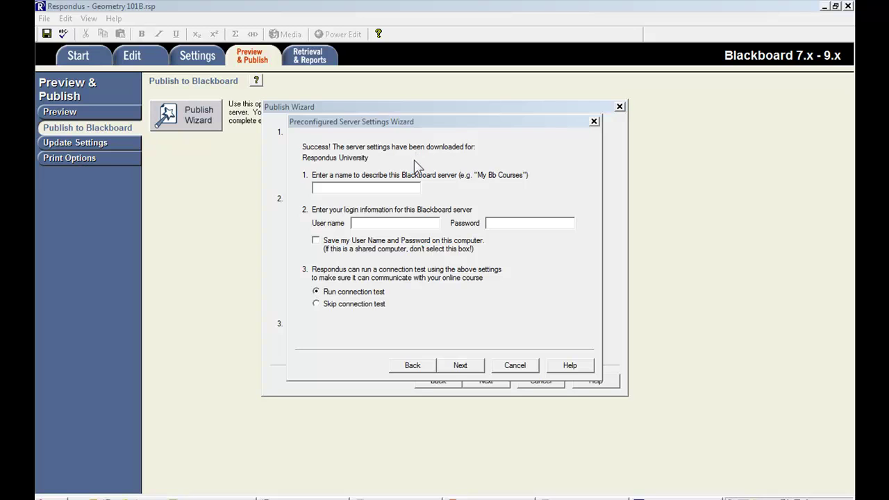
pyautogui.click(404, 186)
pyautogui.write('Blackboard')
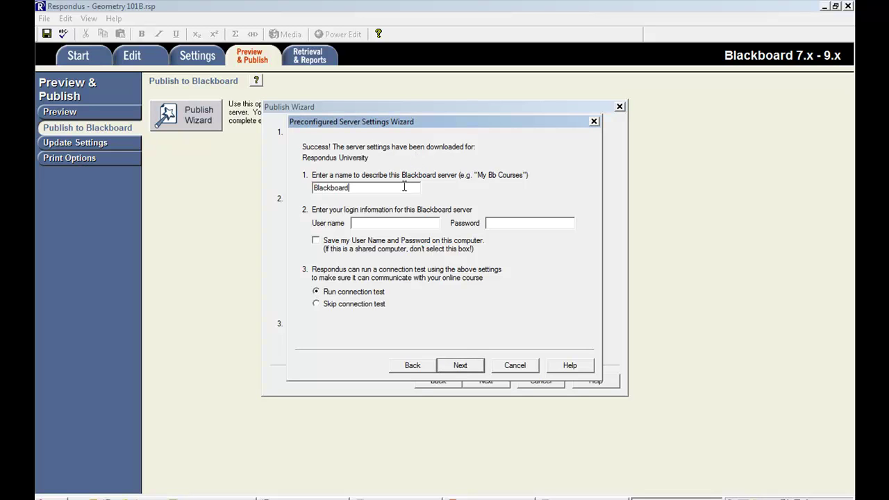
pyautogui.press('Tab')
pyautogui.press('Tab')
pyautogui.write('******')
pyautogui.press('Tab')
pyautogui.click(320, 241)
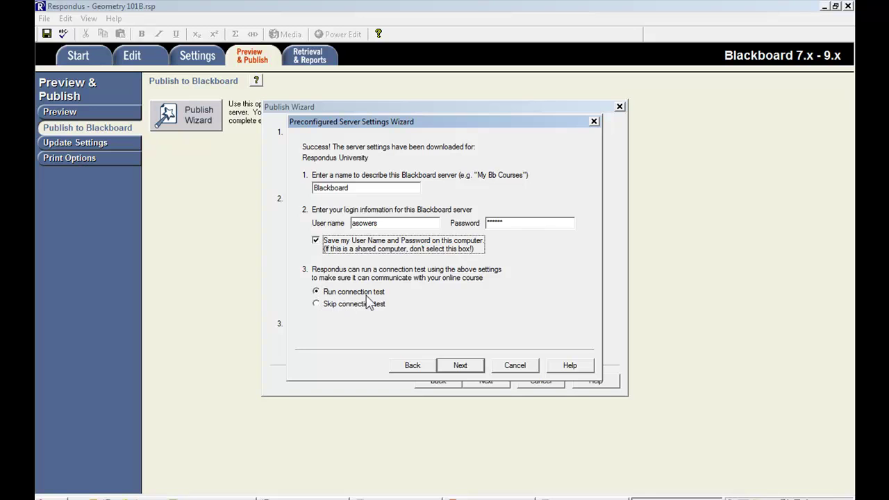
# - Run the connection test for the Blackboard server and finish adding it after it succeeds
pyautogui.click(455, 365)
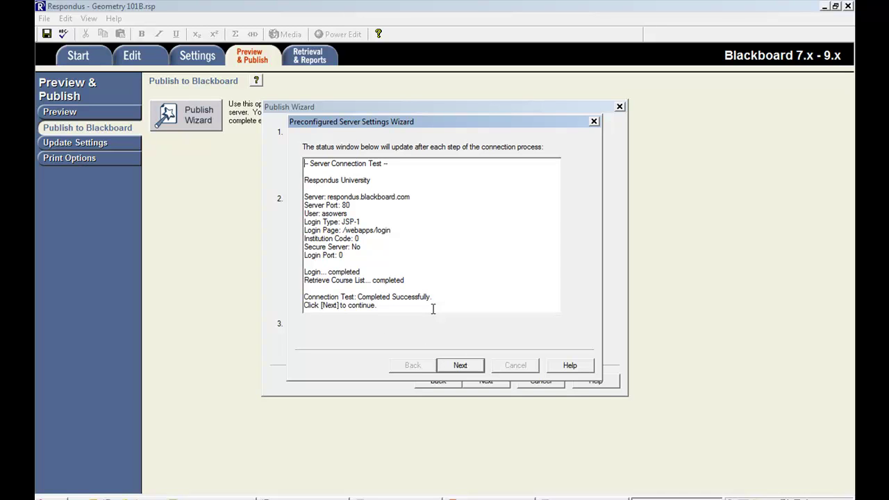
pyautogui.click(461, 366)
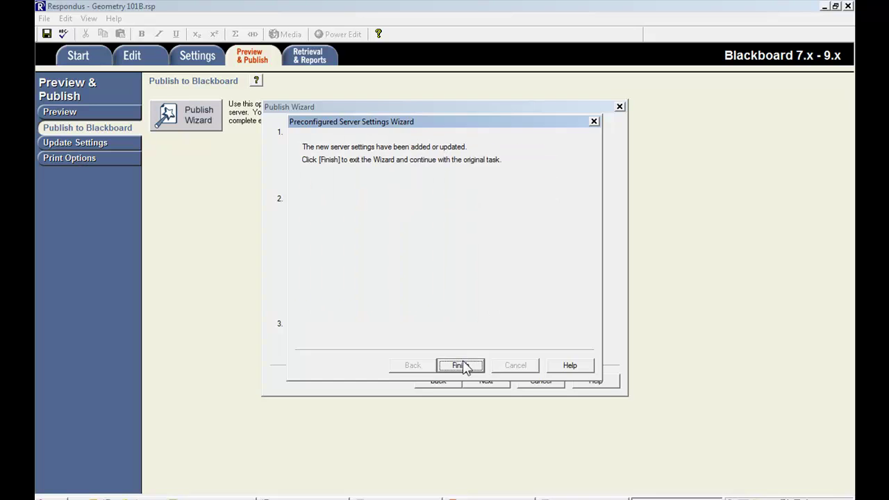
pyautogui.click(461, 365)
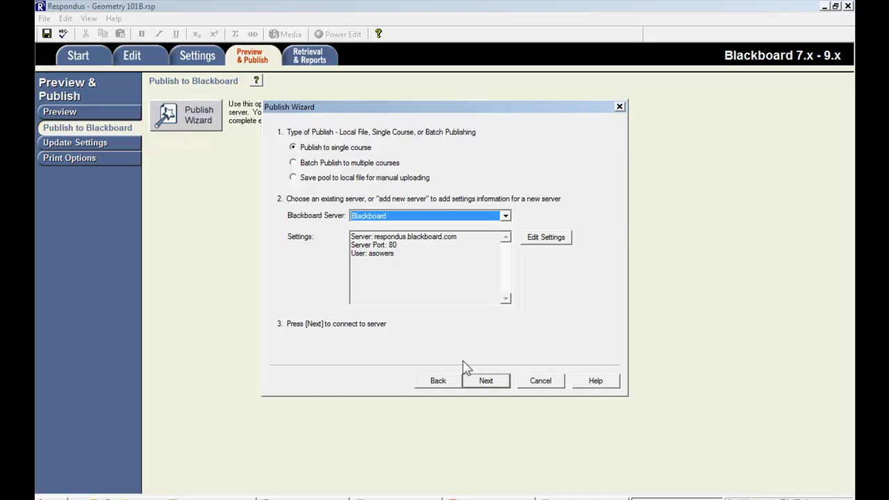